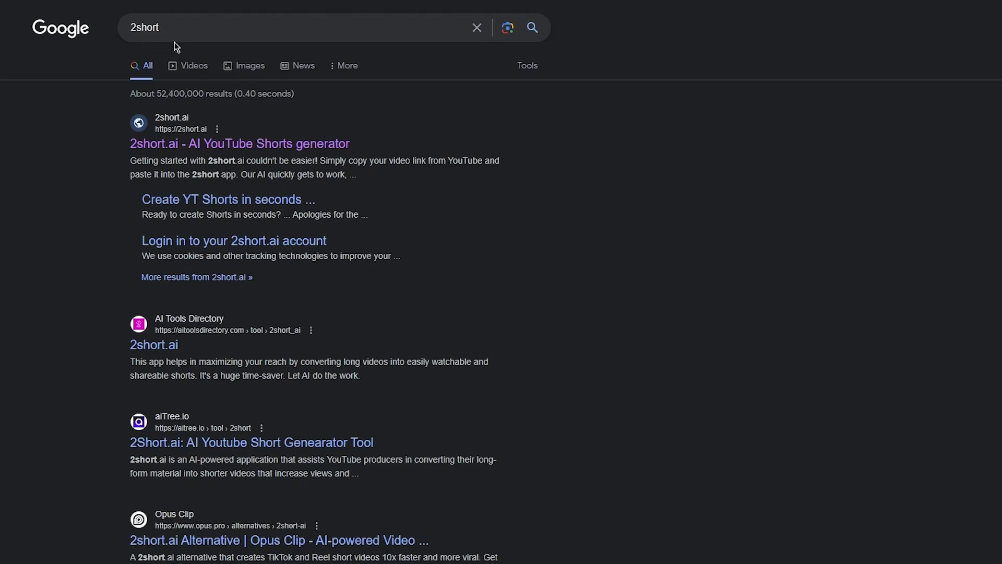
- Highlight the '2short' search term in Google, then clear the selection
{"action": "left_click_drag", "start_coordinate": [127, 28], "coordinate": [241, 25]}
{"action": "left_click", "coordinate": [126, 76]}
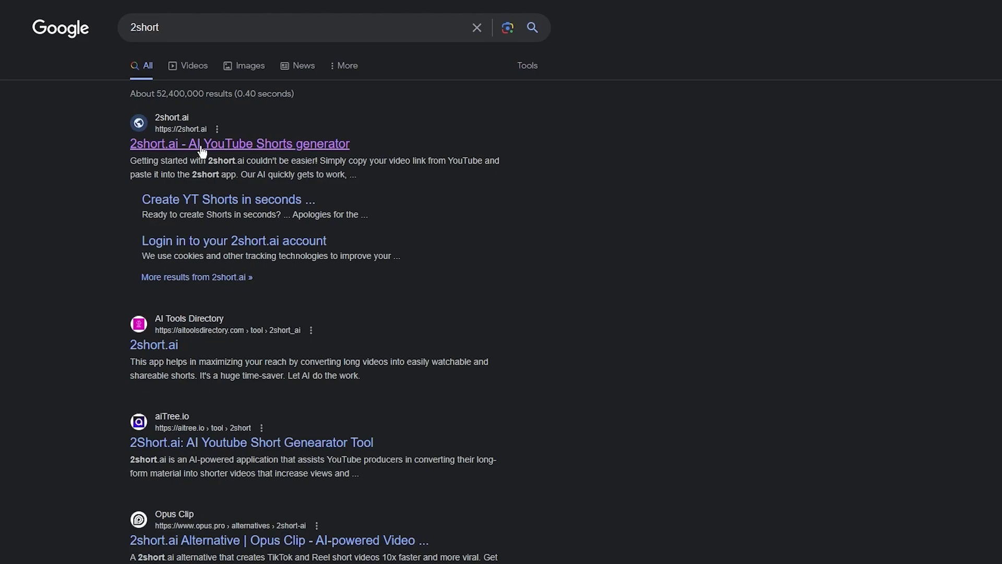
- Open 2short.ai from the results and highlight its 'Repurpose your videos' heading
{"action": "left_click", "coordinate": [404, 168]}
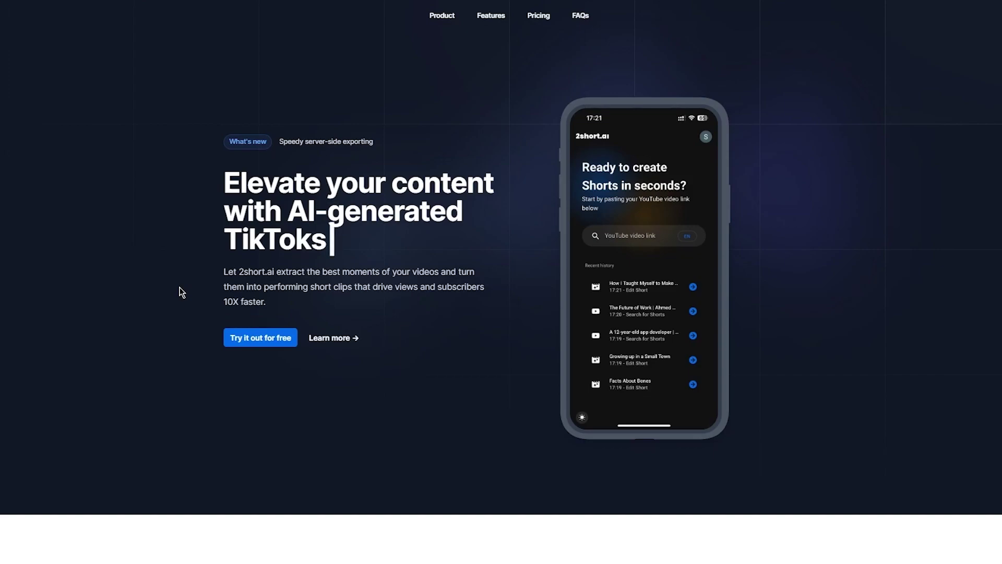
{"action": "scroll", "coordinate": [334, 137], "scroll_direction": "down", "scroll_amount": 8}
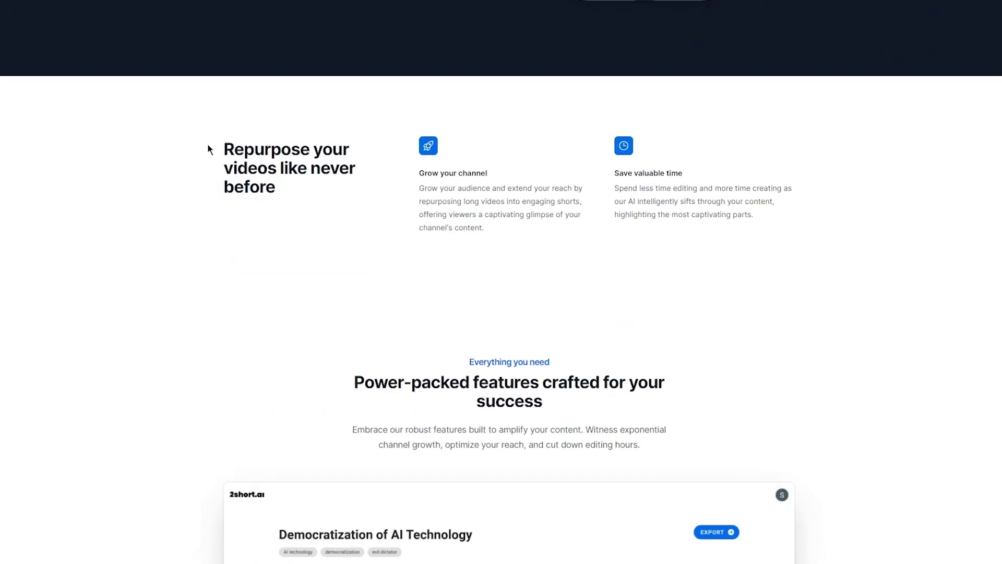
{"action": "left_click_drag", "start_coordinate": [209, 150], "coordinate": [325, 197]}
{"action": "left_click", "coordinate": [324, 197]}
- Highlight the 'Grow your channel' and 'Save valuable time' feature descriptions
{"action": "left_click_drag", "start_coordinate": [419, 214], "coordinate": [515, 234]}
{"action": "left_click", "coordinate": [515, 237]}
{"action": "left_click_drag", "start_coordinate": [607, 167], "coordinate": [836, 252]}
{"action": "left_click", "coordinate": [834, 254]}
{"action": "left_click_drag", "start_coordinate": [641, 211], "coordinate": [775, 225]}
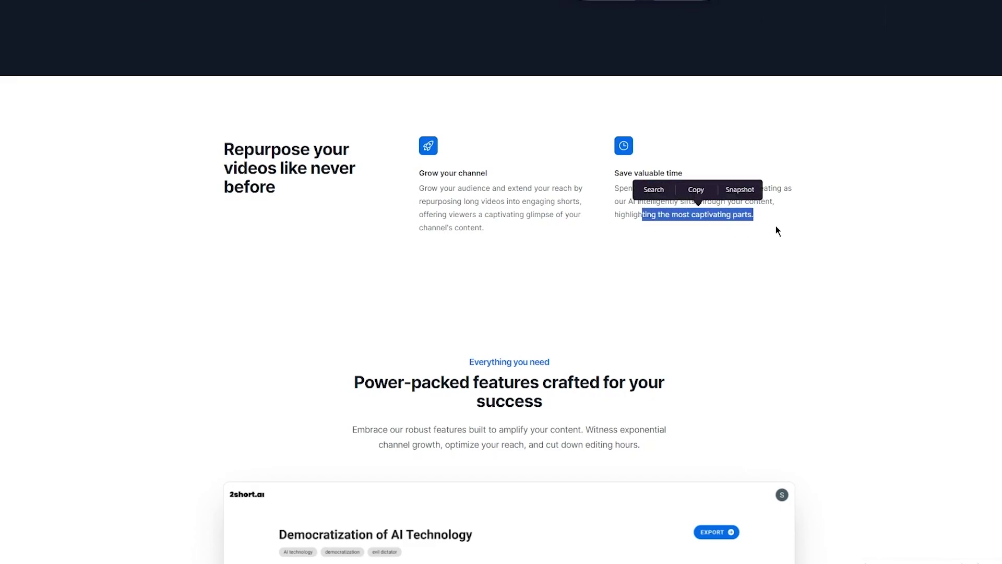
{"action": "left_click", "coordinate": [775, 225]}
- Scroll through the remaining features, including the export feature, down toward pricing
{"action": "scroll", "coordinate": [678, 209], "scroll_direction": "down", "scroll_amount": 5}
{"action": "scroll", "coordinate": [658, 219], "scroll_direction": "up", "scroll_amount": 5}
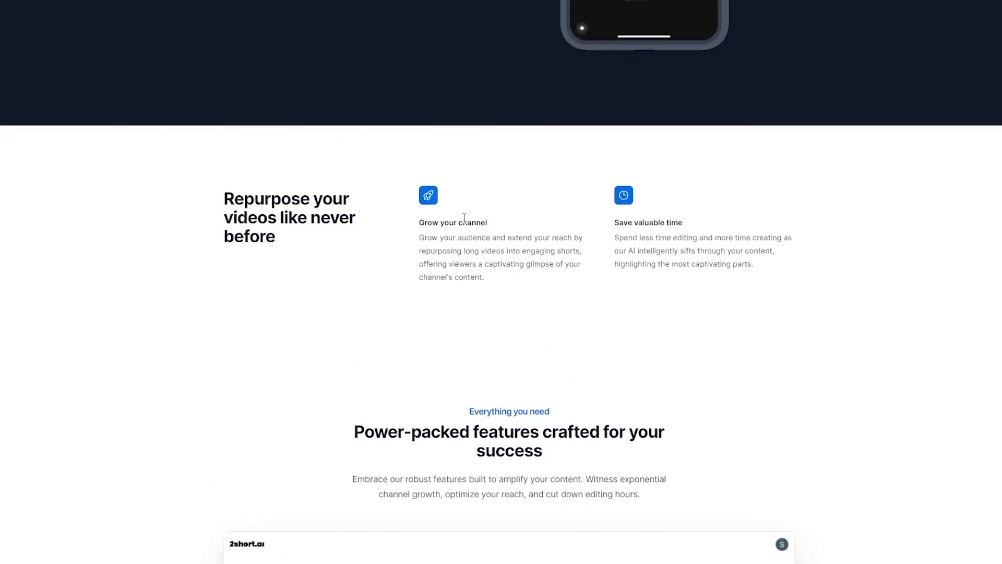
{"action": "scroll", "coordinate": [384, 200], "scroll_direction": "down", "scroll_amount": 11}
{"action": "scroll", "coordinate": [164, 208], "scroll_direction": "down", "scroll_amount": 8}
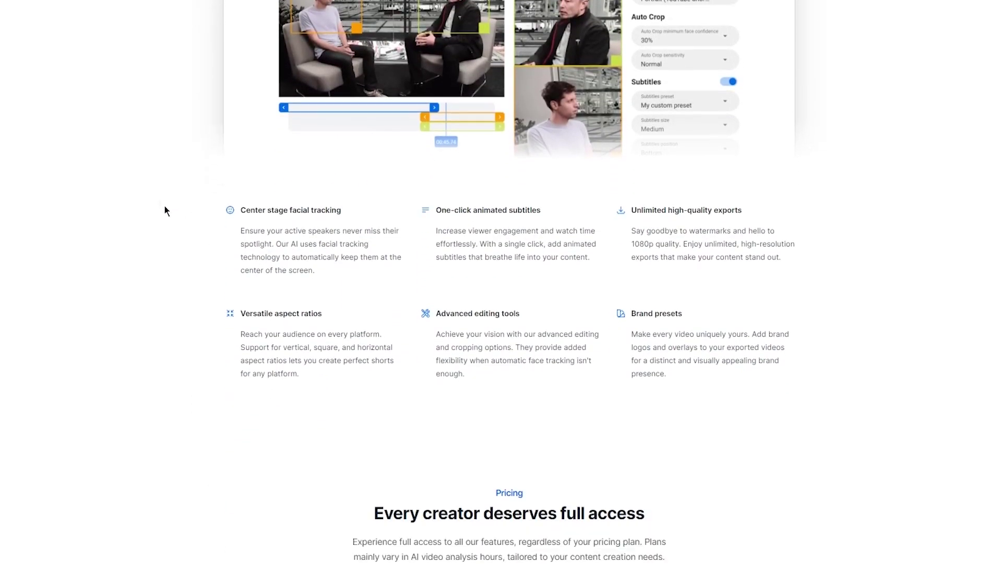
{"action": "scroll", "coordinate": [172, 208], "scroll_direction": "up", "scroll_amount": 8}
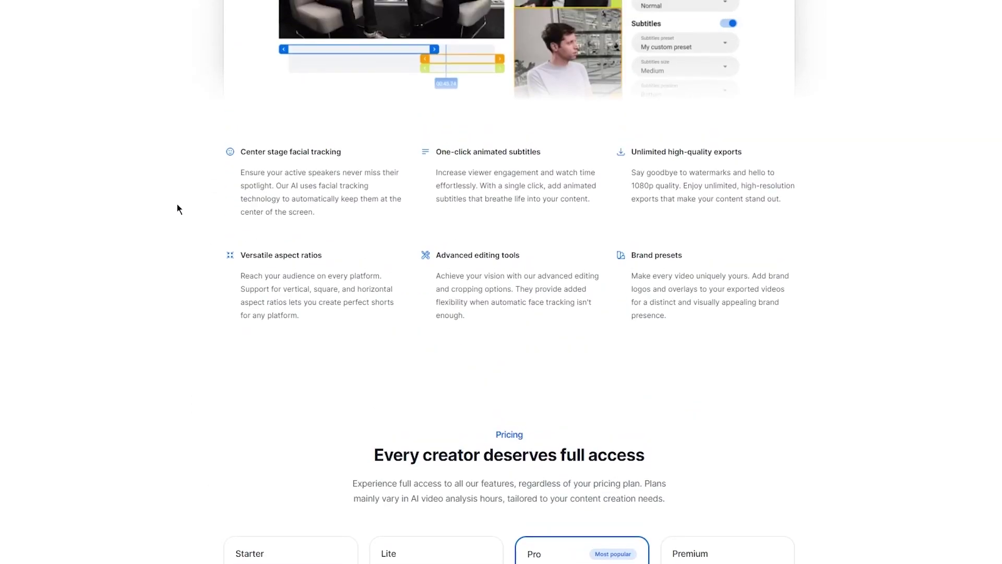
{"action": "left_click_drag", "start_coordinate": [480, 292], "coordinate": [885, 344]}
{"action": "left_click", "coordinate": [885, 345]}
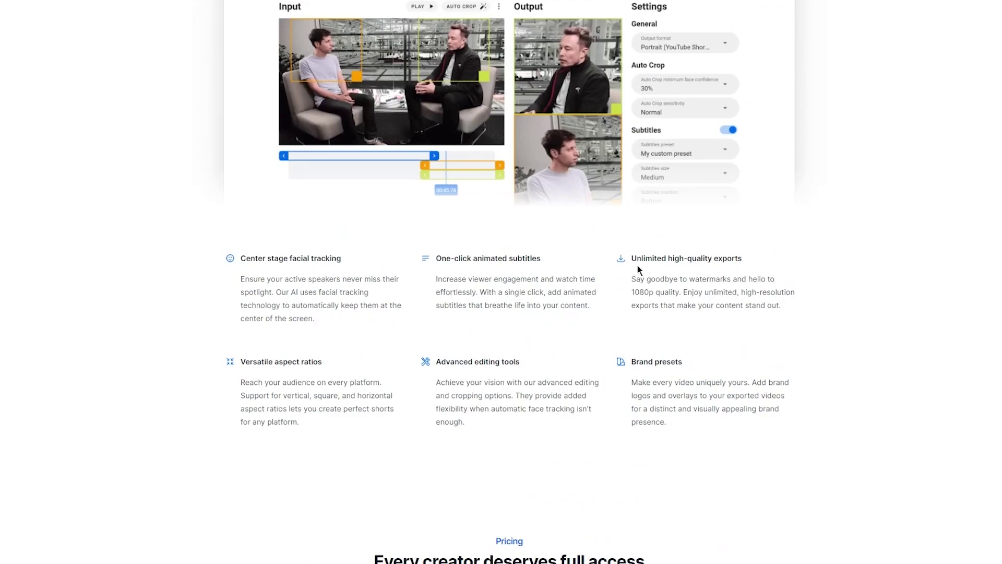
{"action": "left_click_drag", "start_coordinate": [640, 270], "coordinate": [843, 289]}
{"action": "left_click", "coordinate": [834, 277]}
{"action": "scroll", "coordinate": [186, 238], "scroll_direction": "down", "scroll_amount": 8}
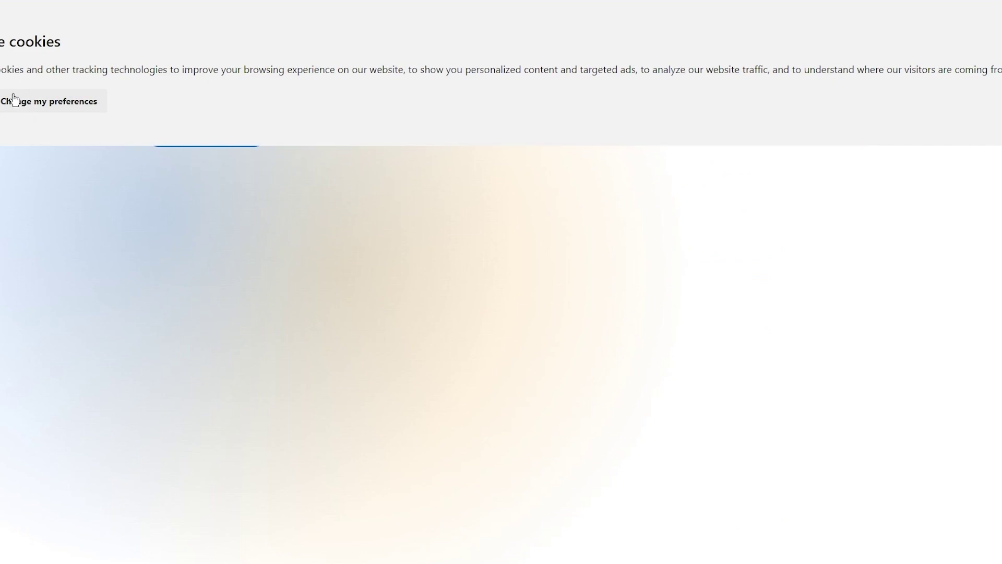
- Dismiss the cookie notice, sign in with a Google account, and focus the video link field
{"action": "left_click", "coordinate": [1, 101]}
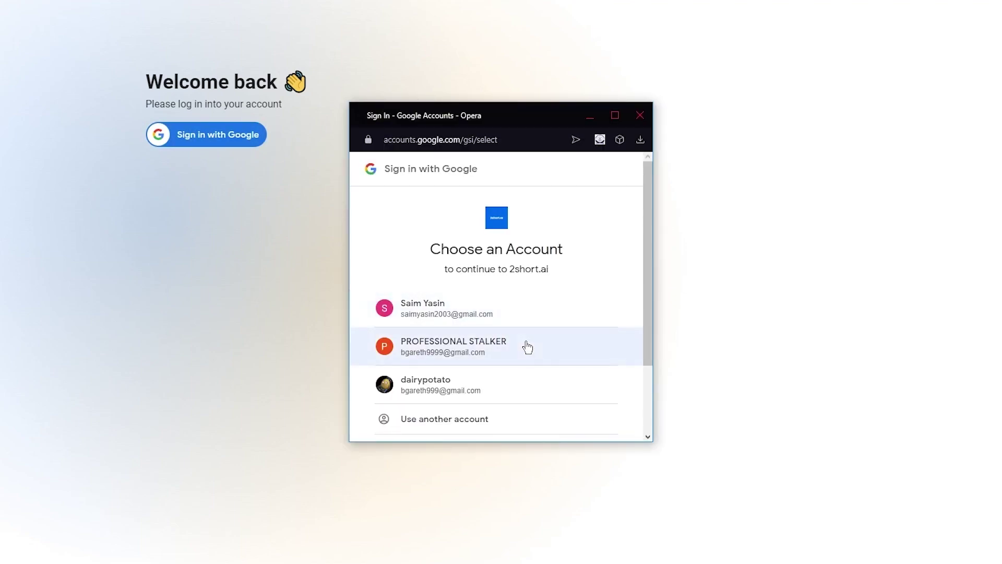
{"action": "left_click", "coordinate": [459, 316]}
{"action": "left_click", "coordinate": [583, 386]}
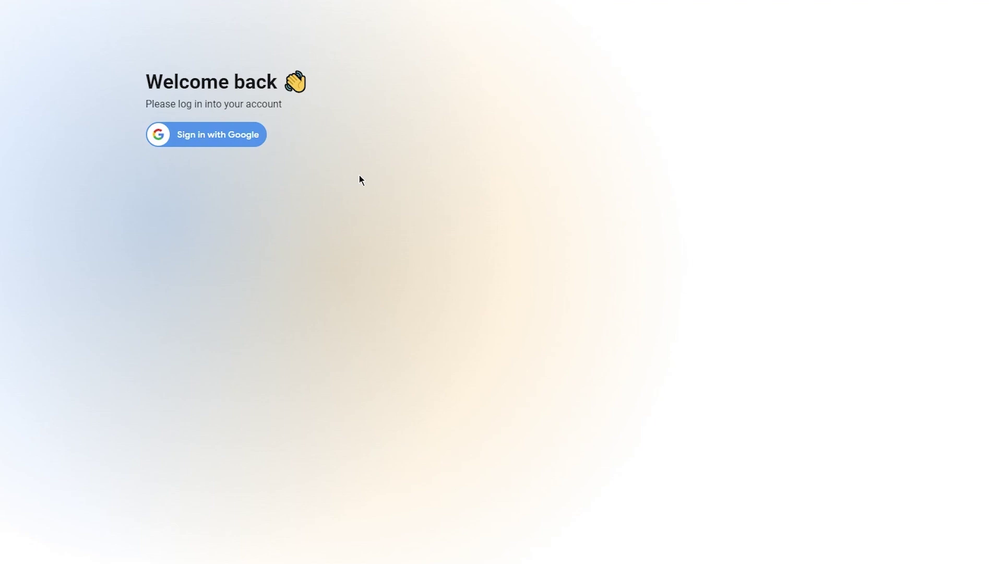
{"action": "left_click", "coordinate": [305, 155]}
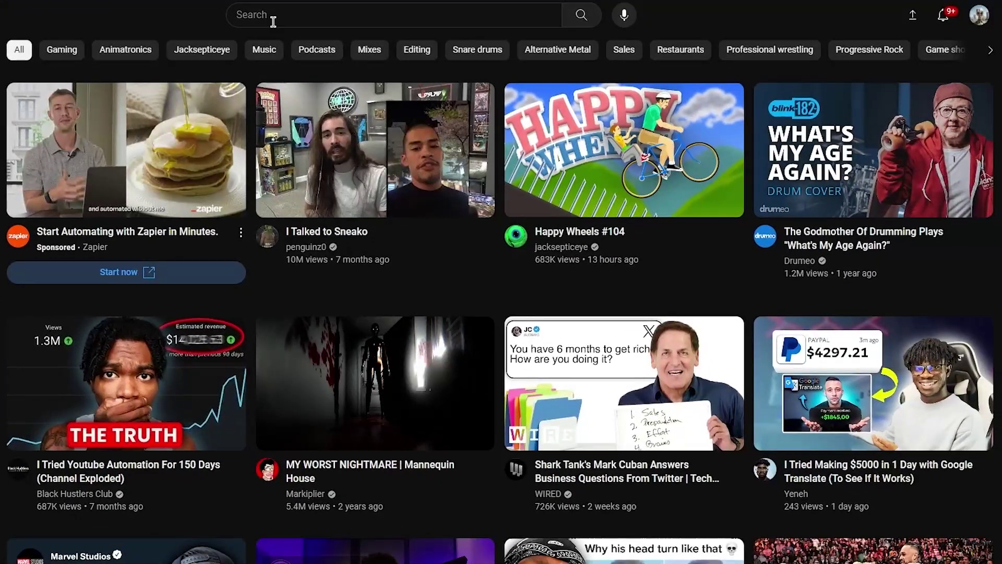
- Search YouTube for 'jre' and look over the results
{"action": "left_click", "coordinate": [392, 56]}
{"action": "type", "text": "jre"}
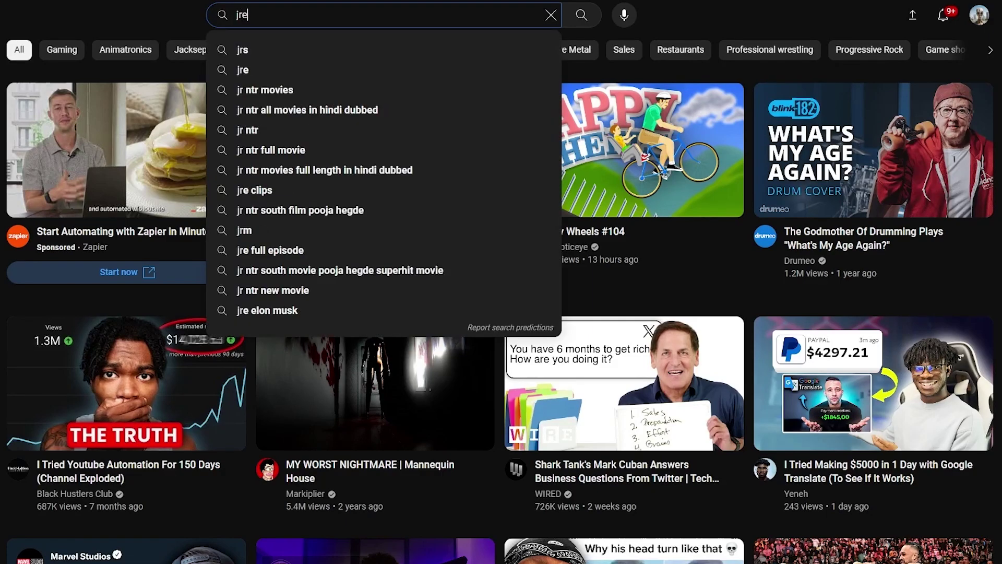
{"action": "key", "text": "Return"}
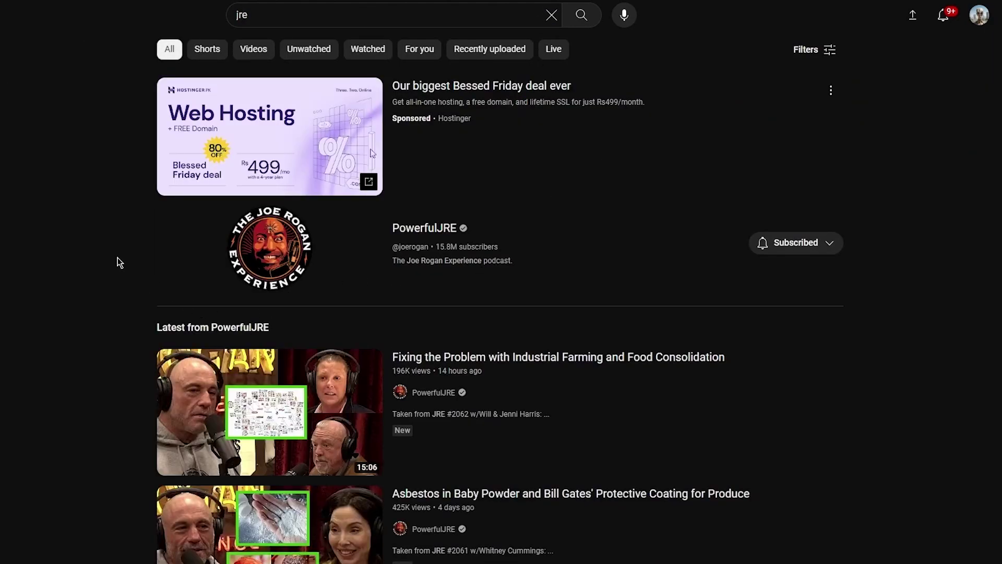
{"action": "scroll", "coordinate": [30, 353], "scroll_direction": "down", "scroll_amount": 3}
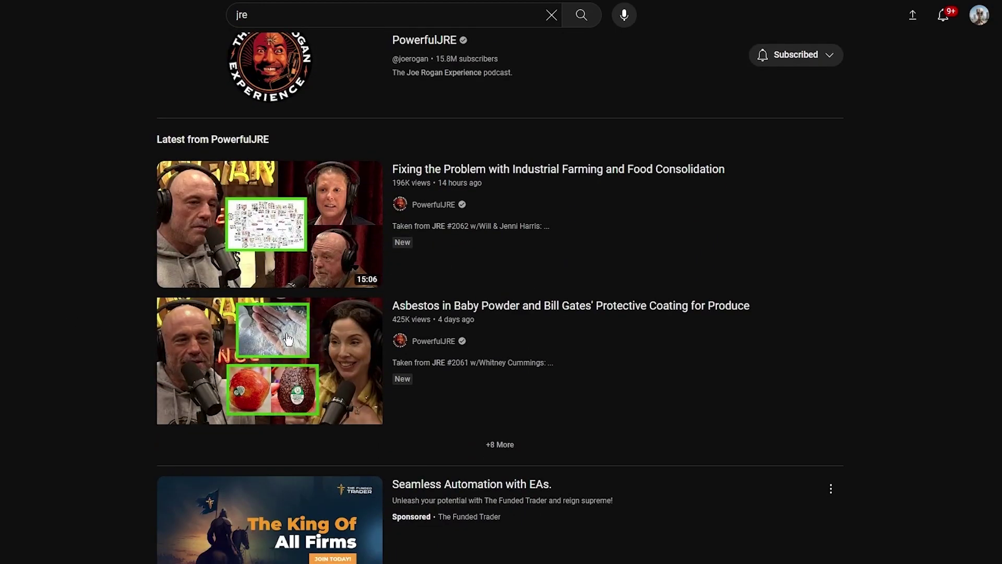
{"action": "scroll", "coordinate": [284, 313], "scroll_direction": "up", "scroll_amount": 3}
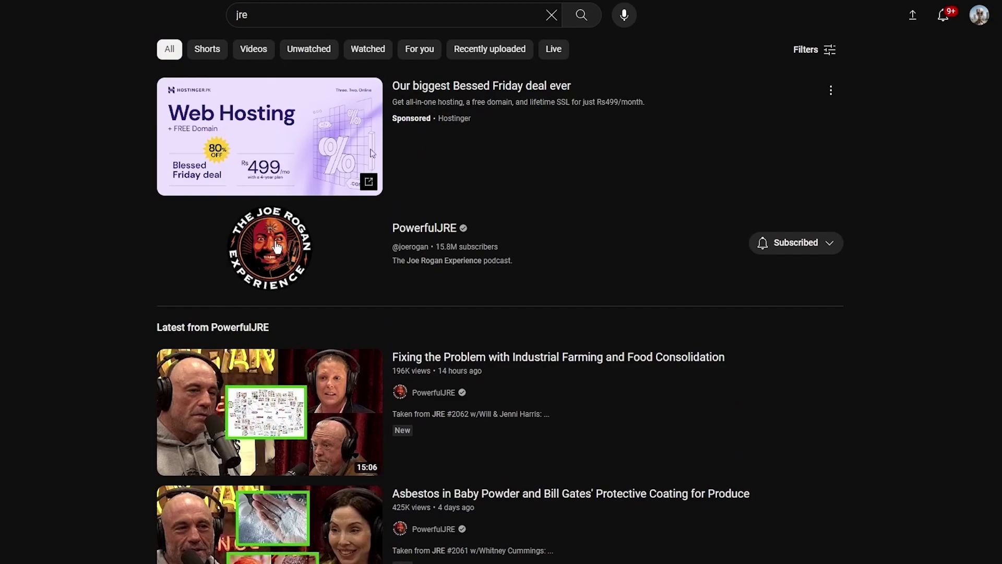
- Open the PowerfulJRE channel and copy the Disney's Weird Easter Eggs video link
{"action": "left_click", "coordinate": [277, 247]}
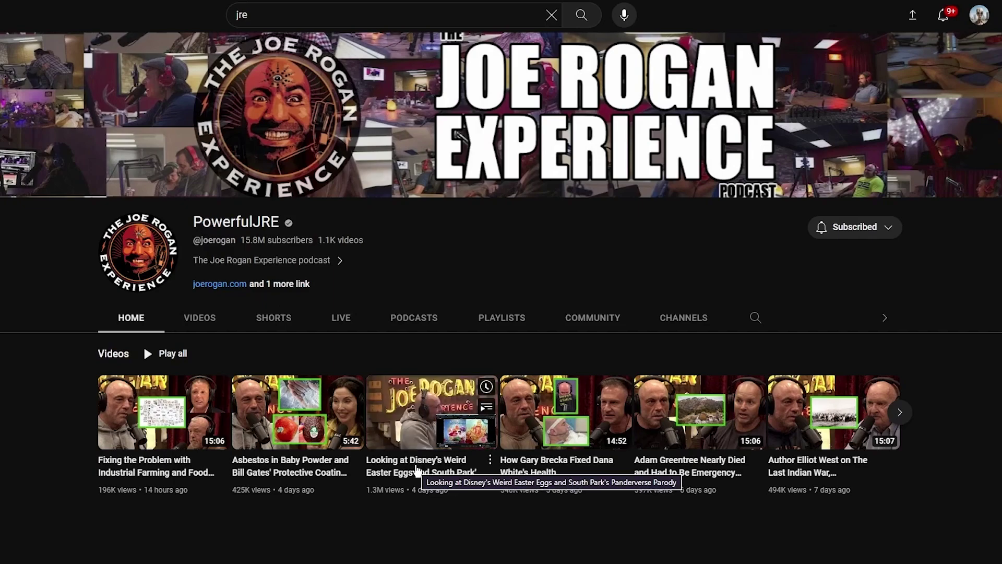
{"action": "right_click", "coordinate": [417, 468]}
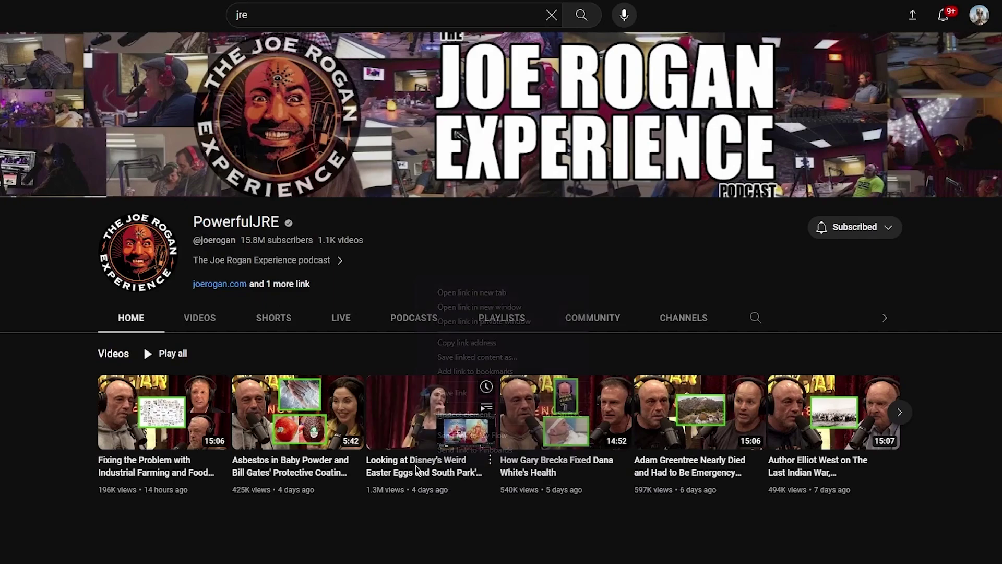
{"action": "left_click", "coordinate": [452, 344]}
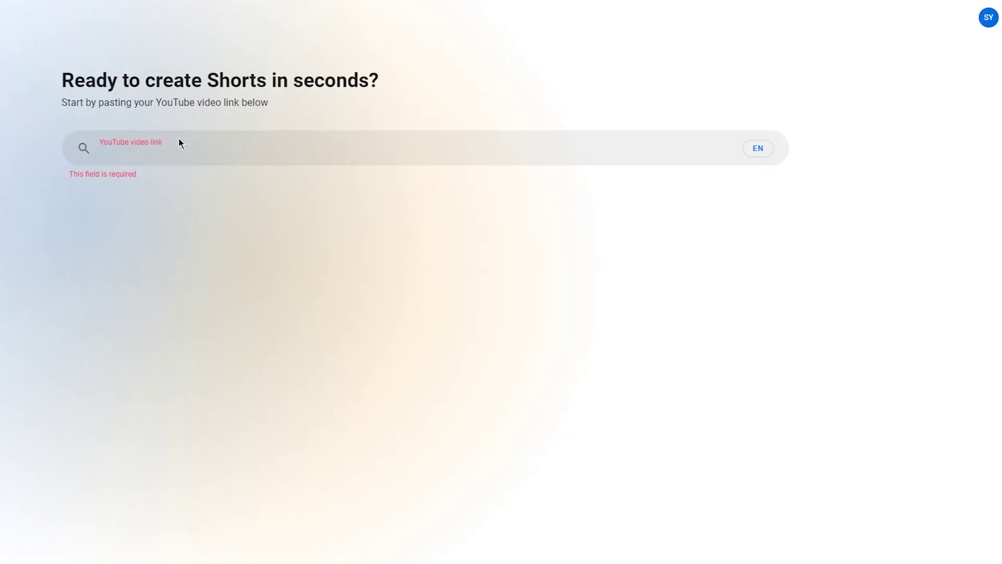
- Paste the copied Disney video link into the 2short.ai link field
{"action": "right_click", "coordinate": [215, 145]}
{"action": "left_click", "coordinate": [328, 246]}
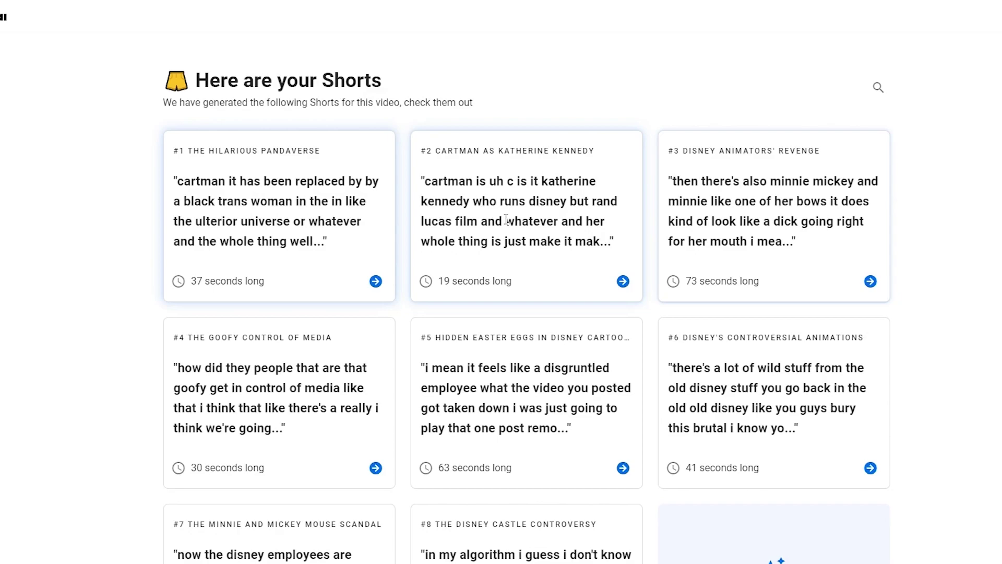
- Open card #4, The Goofy Control of Media, and play then pause its preview
{"action": "scroll", "coordinate": [538, 368], "scroll_direction": "down", "scroll_amount": 2}
{"action": "scroll", "coordinate": [767, 463], "scroll_direction": "up", "scroll_amount": 2}
{"action": "left_click", "coordinate": [376, 467]}
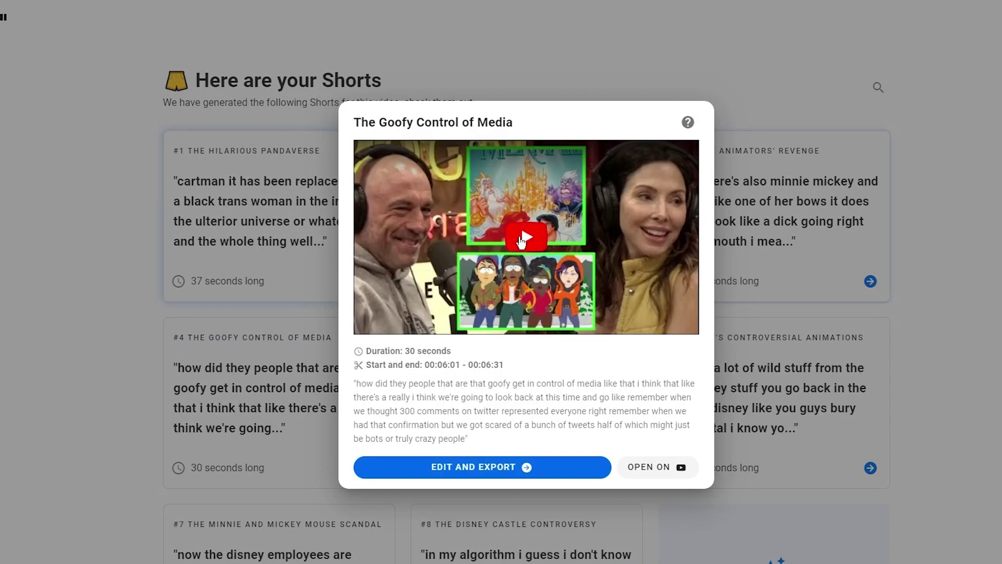
{"action": "left_click", "coordinate": [519, 238]}
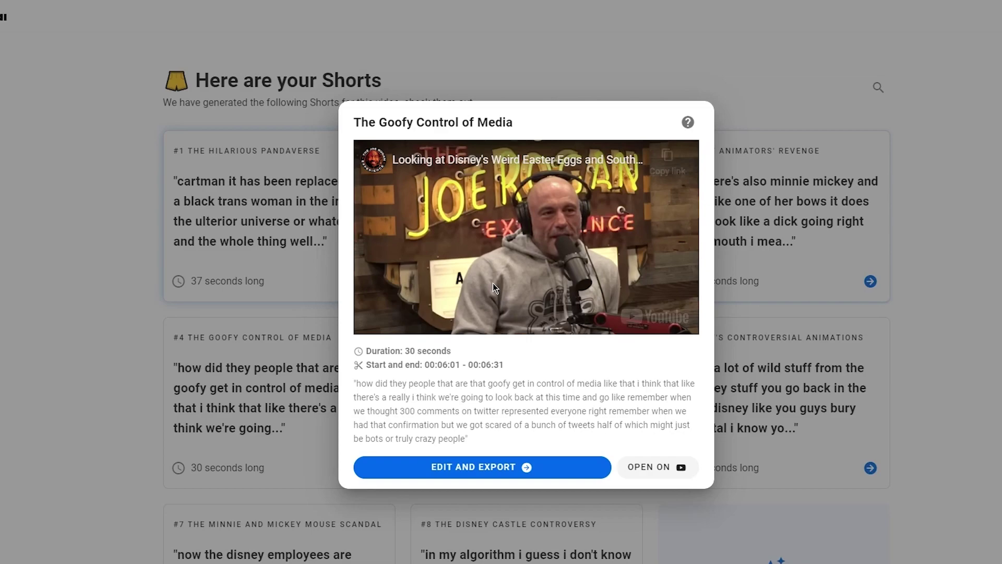
{"action": "left_click", "coordinate": [505, 255]}
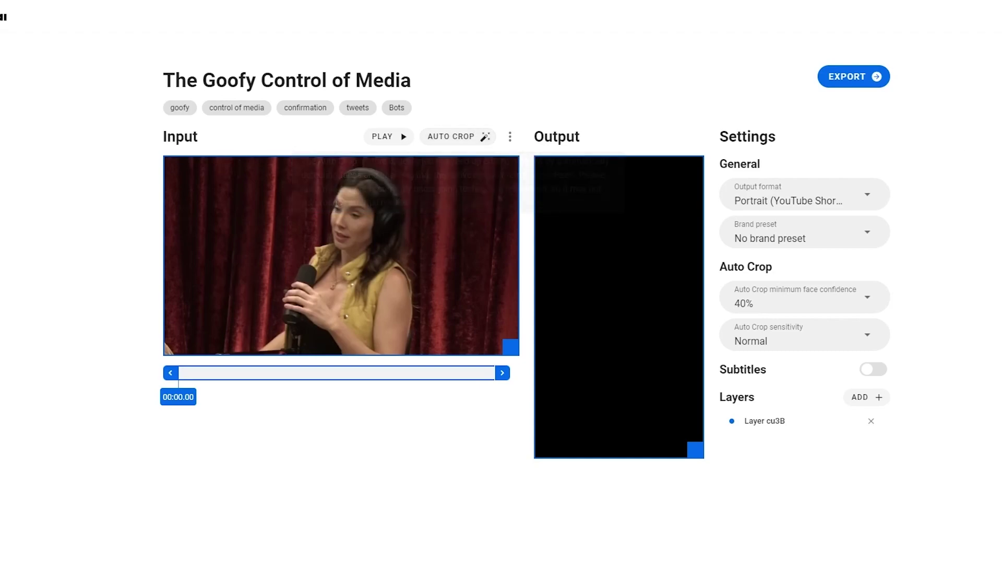
- Keep output format Portrait (YouTube Shorts) and look through the brand preset options
{"action": "left_click", "coordinate": [815, 196]}
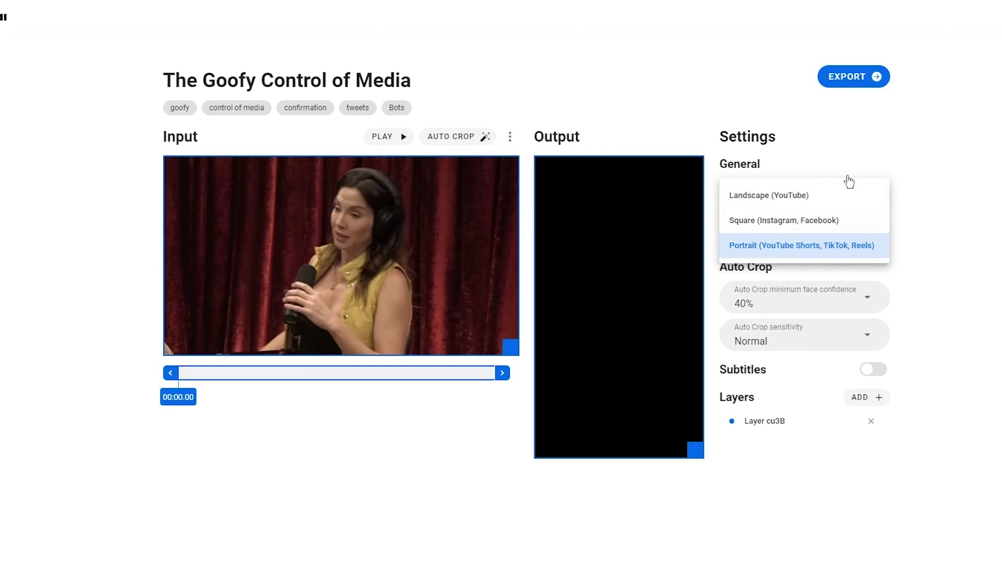
{"action": "left_click", "coordinate": [806, 245]}
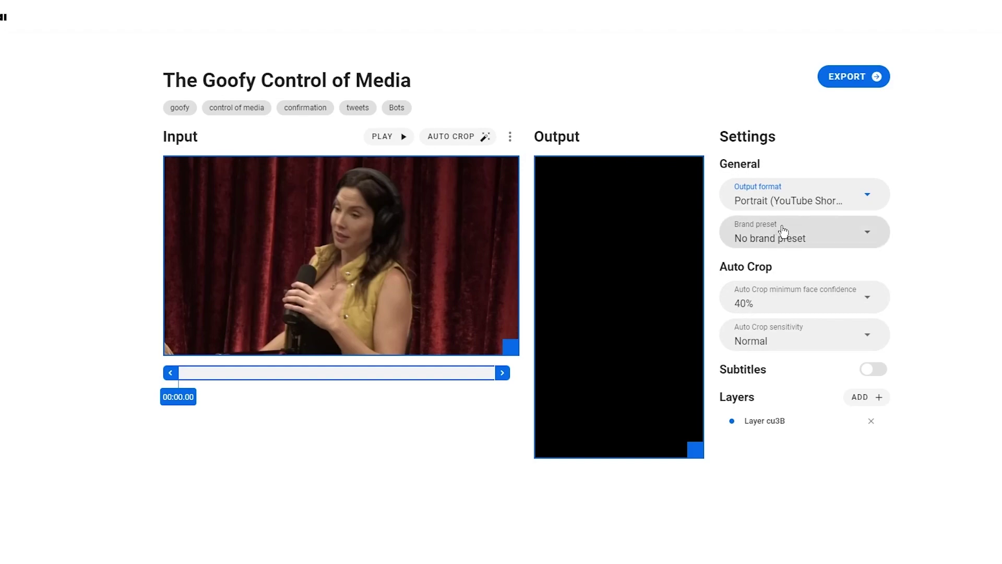
{"action": "left_click", "coordinate": [785, 229]}
{"action": "left_click", "coordinate": [957, 222]}
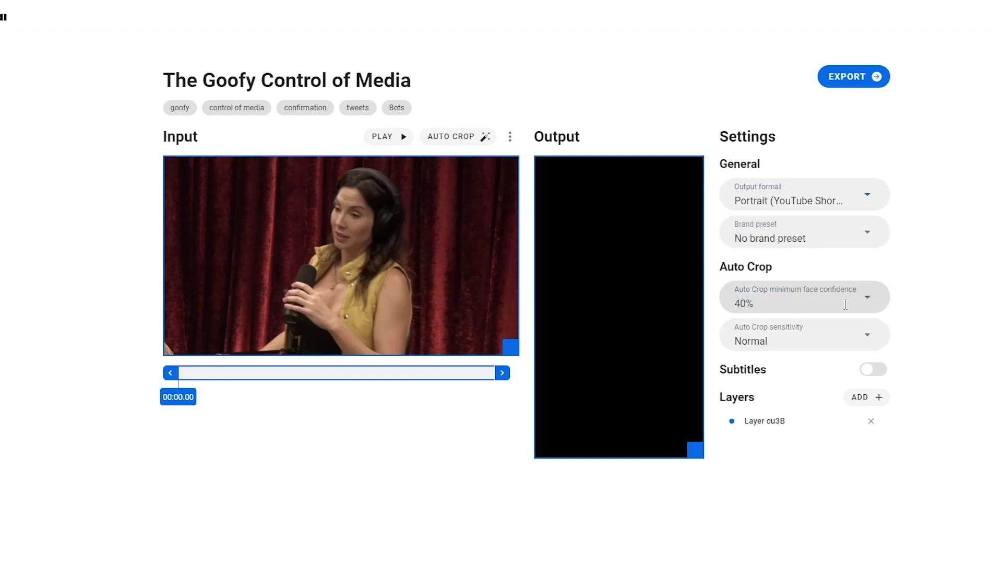
- Set the Auto Crop minimum face confidence to 50%
{"action": "left_click", "coordinate": [830, 298]}
{"action": "left_click", "coordinate": [922, 287]}
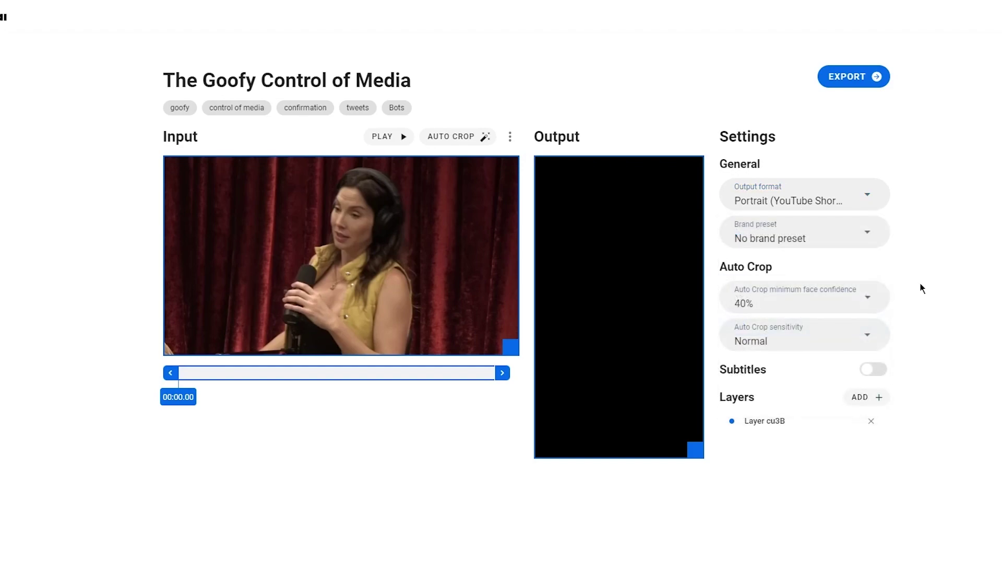
{"action": "left_click", "coordinate": [862, 312]}
{"action": "left_click", "coordinate": [903, 305]}
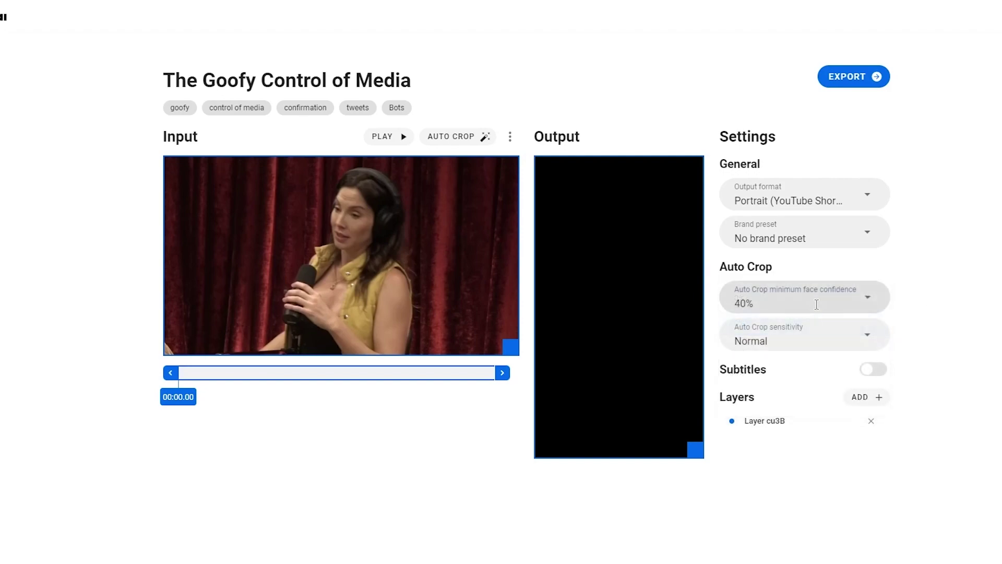
{"action": "left_click", "coordinate": [835, 307]}
{"action": "left_click", "coordinate": [794, 350]}
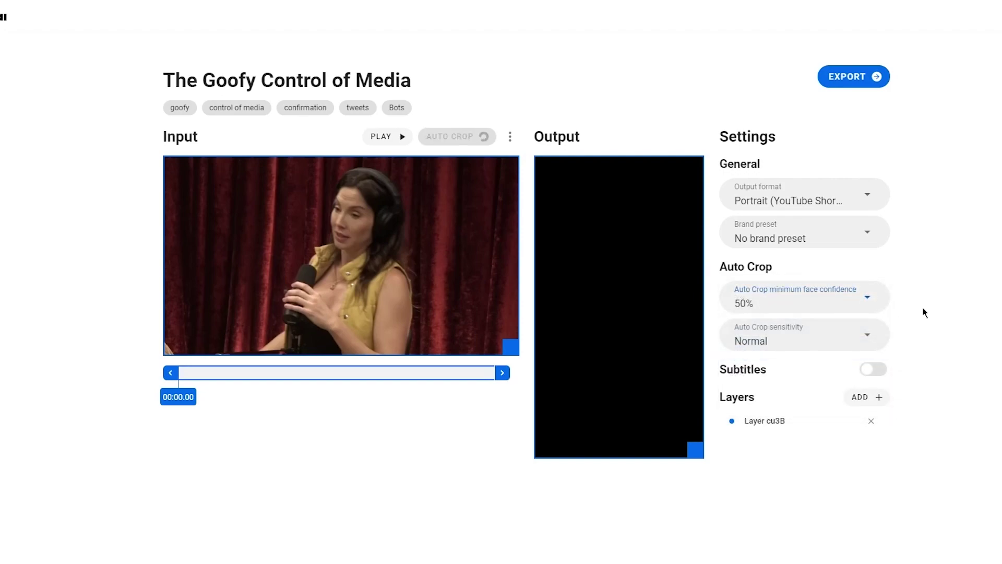
- Leave Auto Crop sensitivity on Normal
{"action": "left_click", "coordinate": [852, 336]}
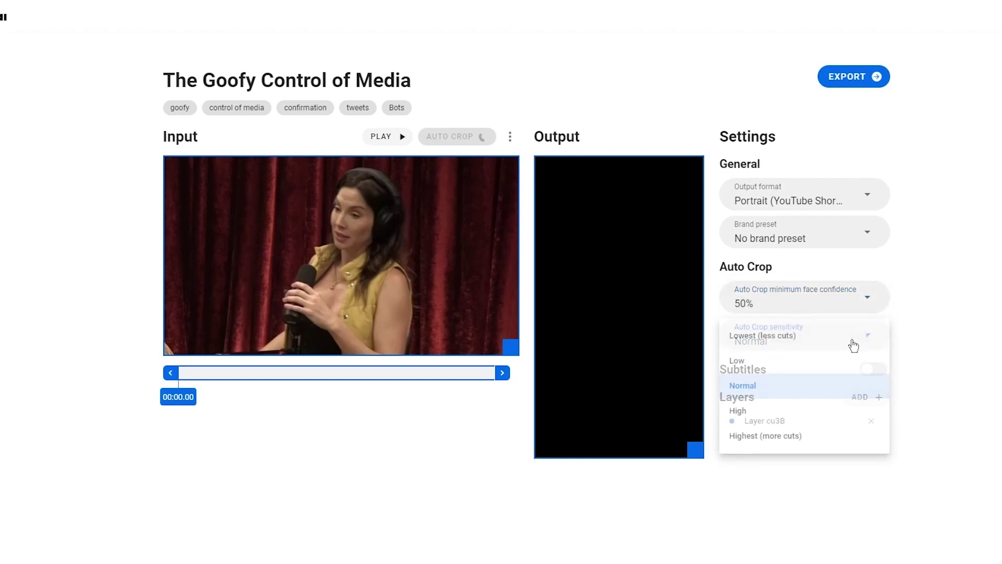
{"action": "left_click", "coordinate": [944, 340]}
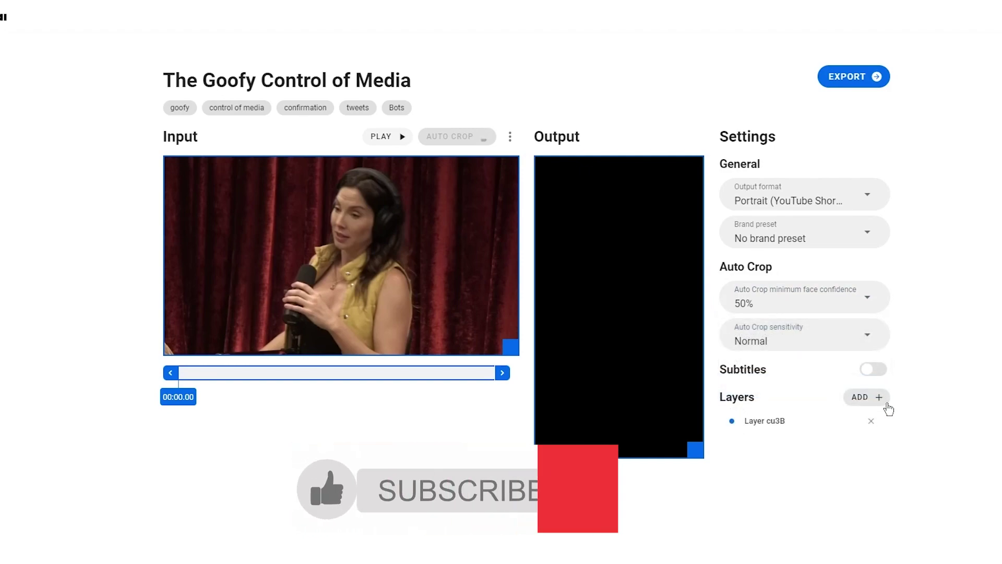
{"action": "left_click", "coordinate": [868, 338]}
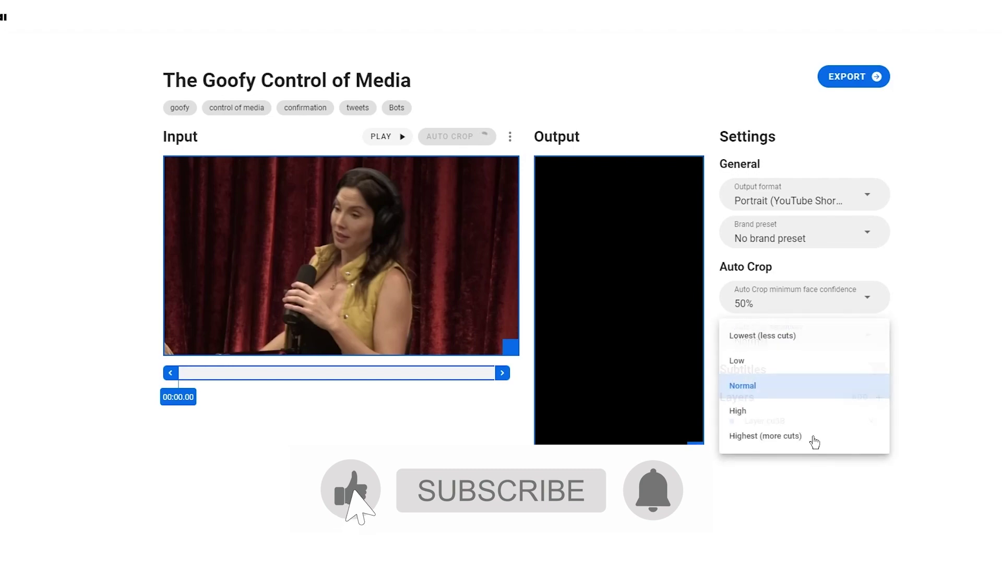
{"action": "left_click", "coordinate": [985, 382]}
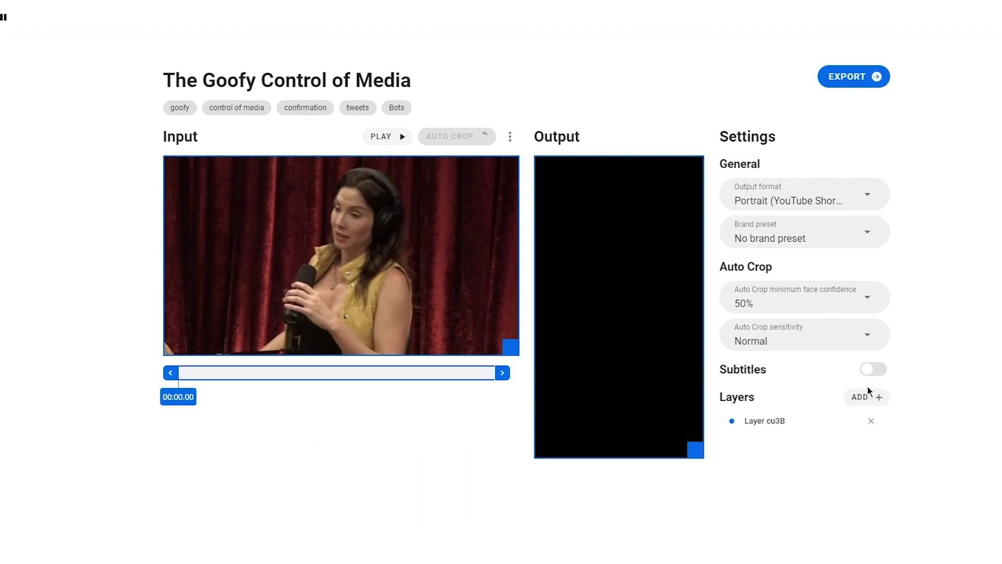
- Turn subtitles on at Medium size with white text and black outline
{"action": "left_click", "coordinate": [871, 369]}
{"action": "scroll", "coordinate": [950, 386], "scroll_direction": "down", "scroll_amount": 1}
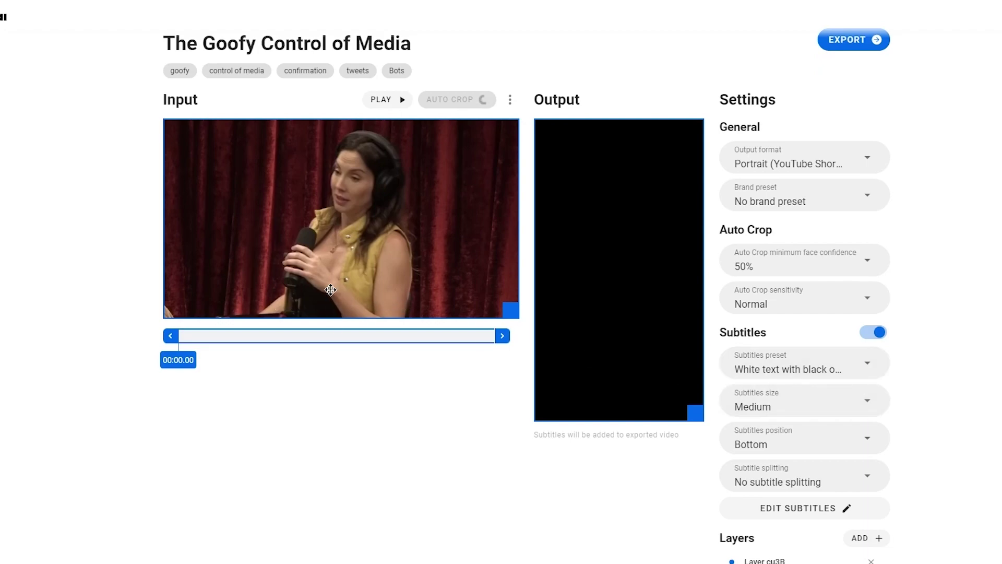
{"action": "left_click", "coordinate": [874, 393]}
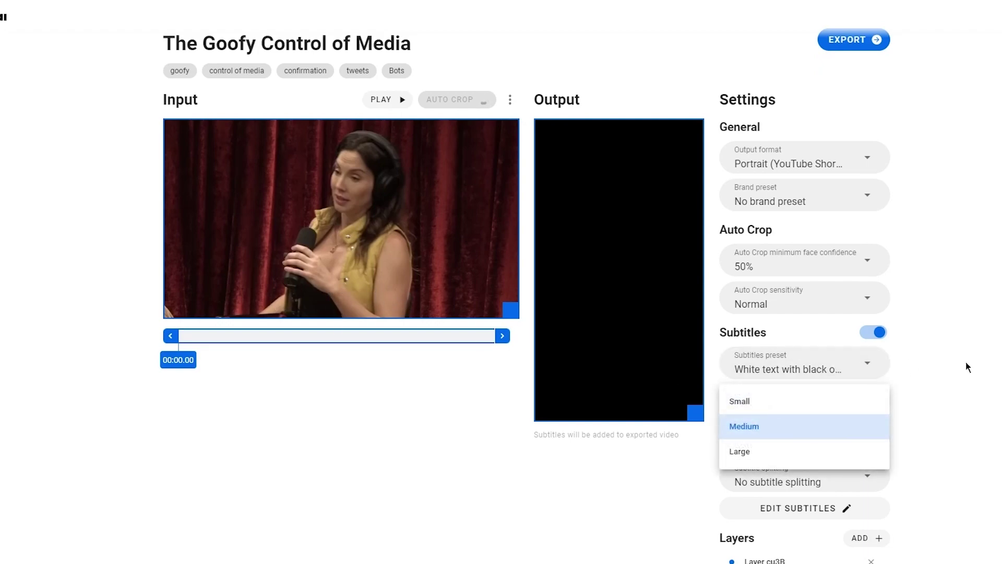
{"action": "left_click", "coordinate": [856, 368]}
{"action": "left_click", "coordinate": [853, 370]}
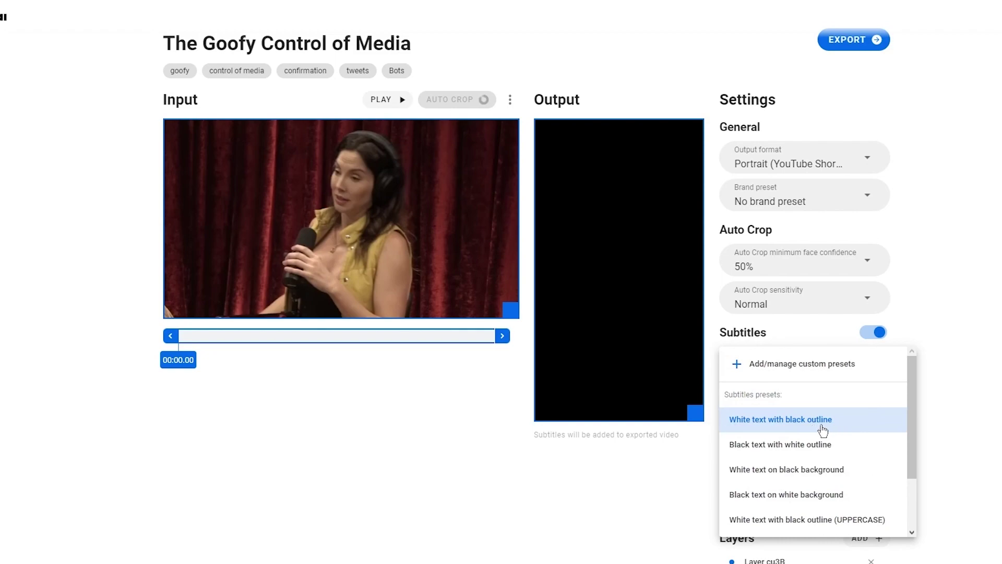
{"action": "left_click", "coordinate": [959, 424]}
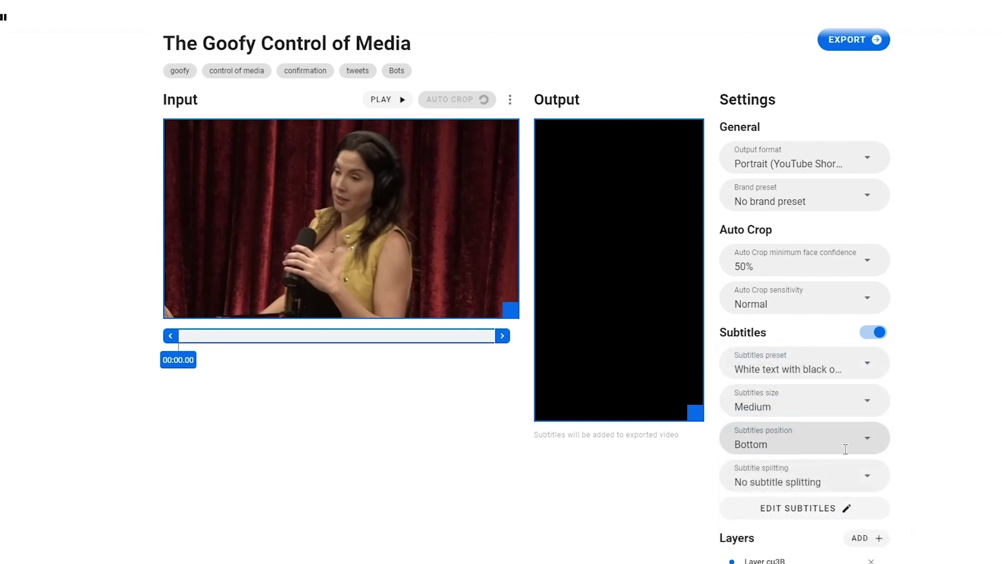
- Leave subtitle splitting off and attempt to start the export
{"action": "left_click", "coordinate": [838, 478]}
{"action": "left_click", "coordinate": [981, 411]}
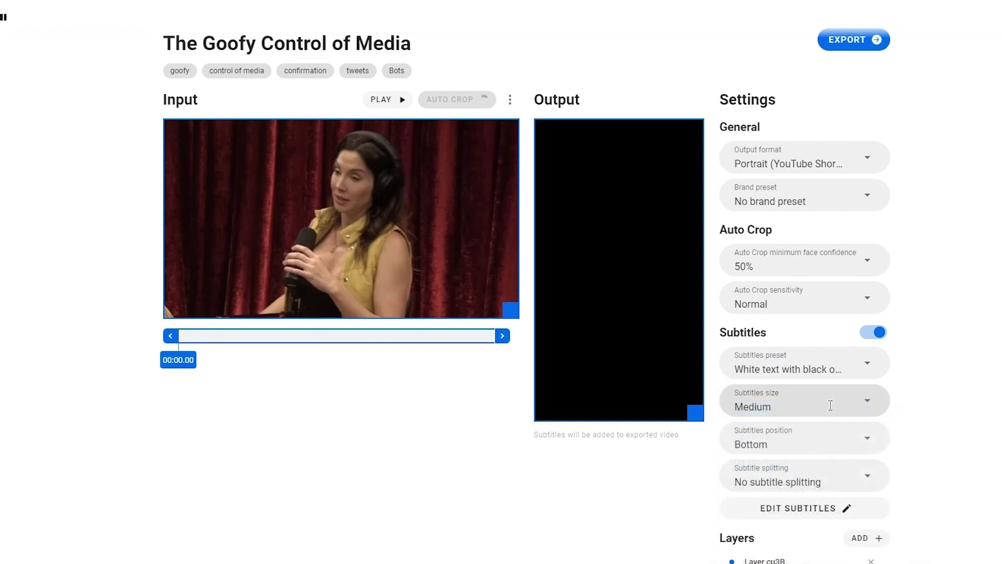
{"action": "scroll", "coordinate": [831, 421], "scroll_direction": "up", "scroll_amount": 1}
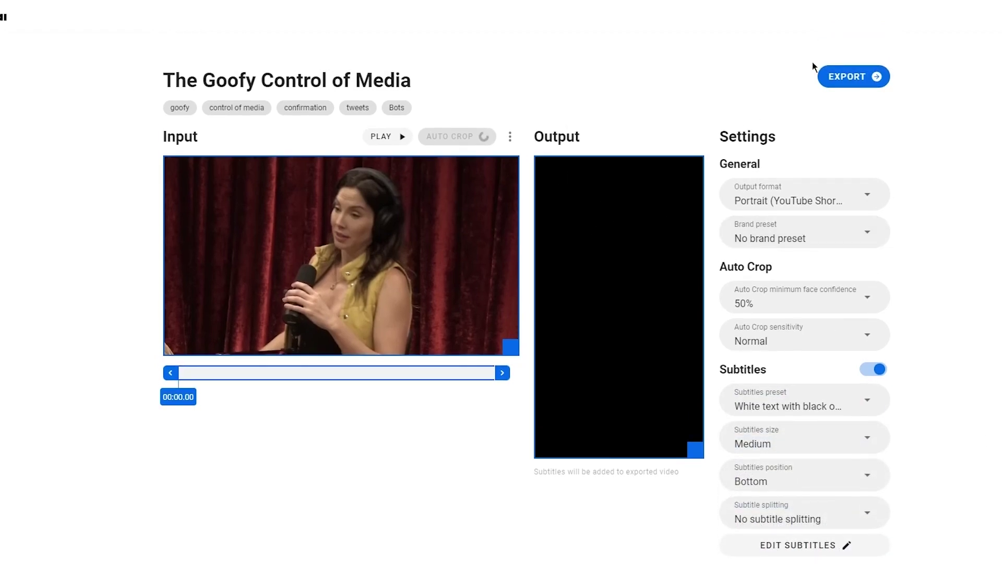
{"action": "left_click", "coordinate": [851, 78]}
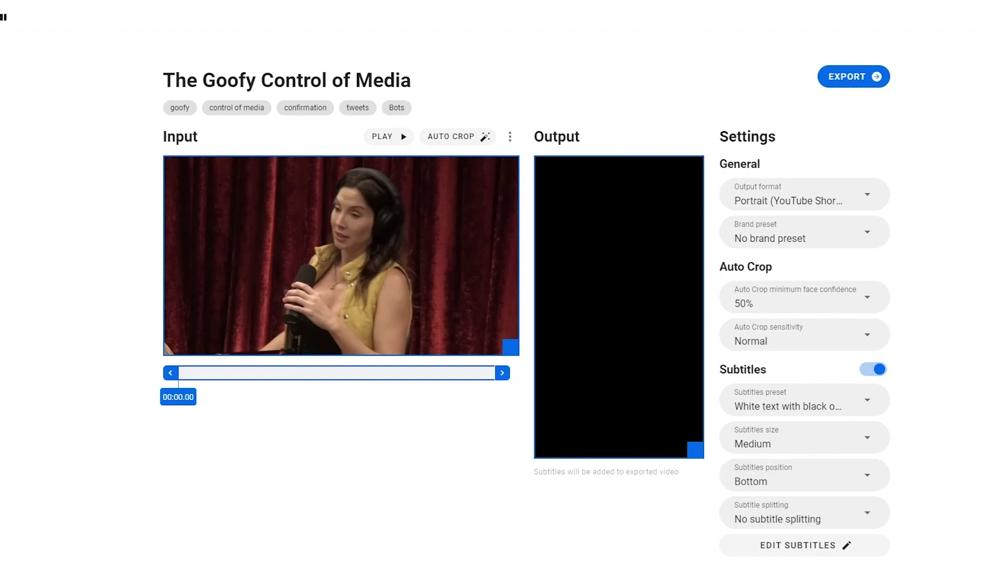
- Start exporting The Goofy Control of Media short with EXPORT
{"action": "left_click", "coordinate": [845, 79]}
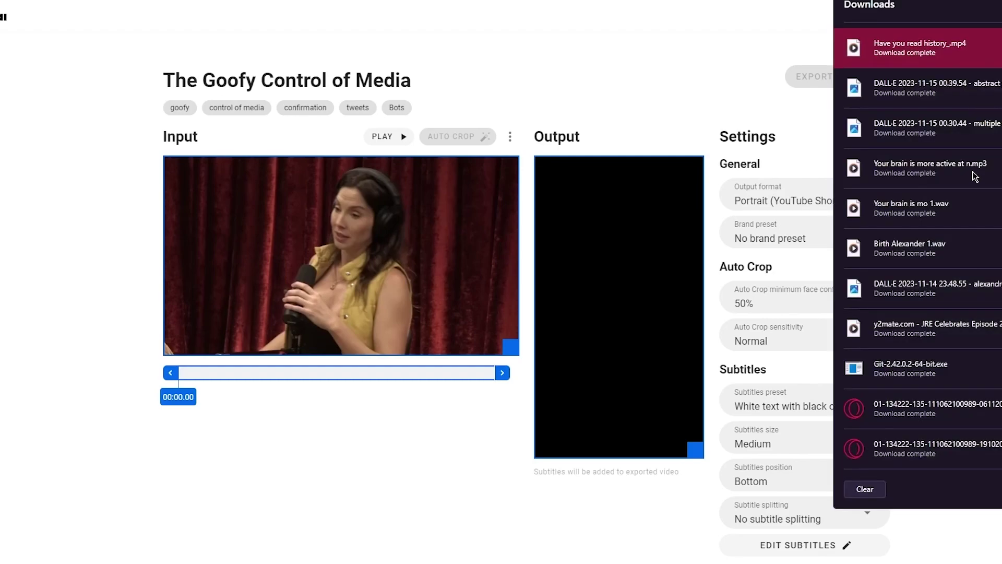
- Play the downloaded 'Have you read history_.mp4' from the Downloads panel
{"action": "left_click", "coordinate": [939, 52]}
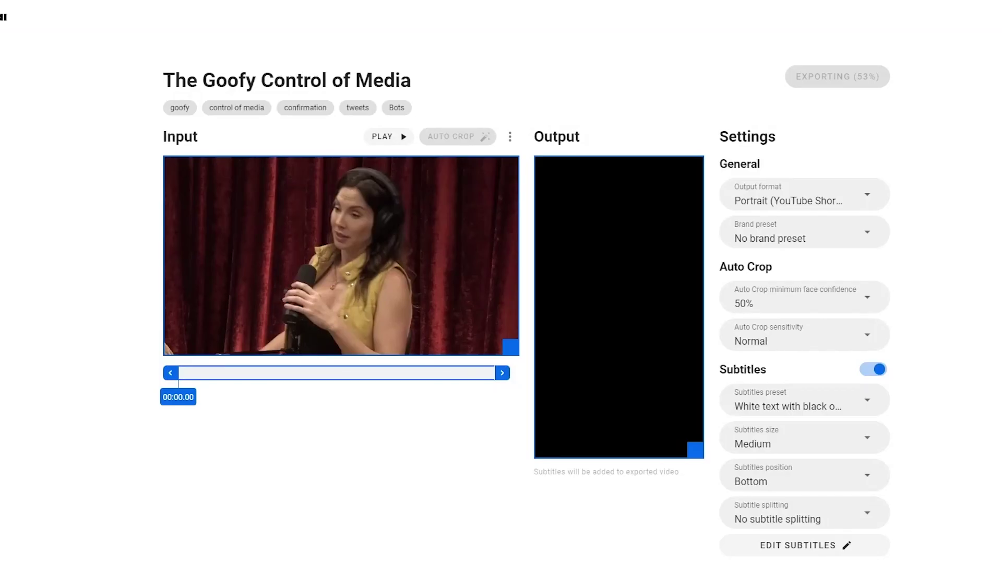
- In a new Opera tab, go to chat.openai.com via the 'ch' address-bar suggestion
{"action": "key", "text": "ctrl+t"}
{"action": "type", "text": "ch"}
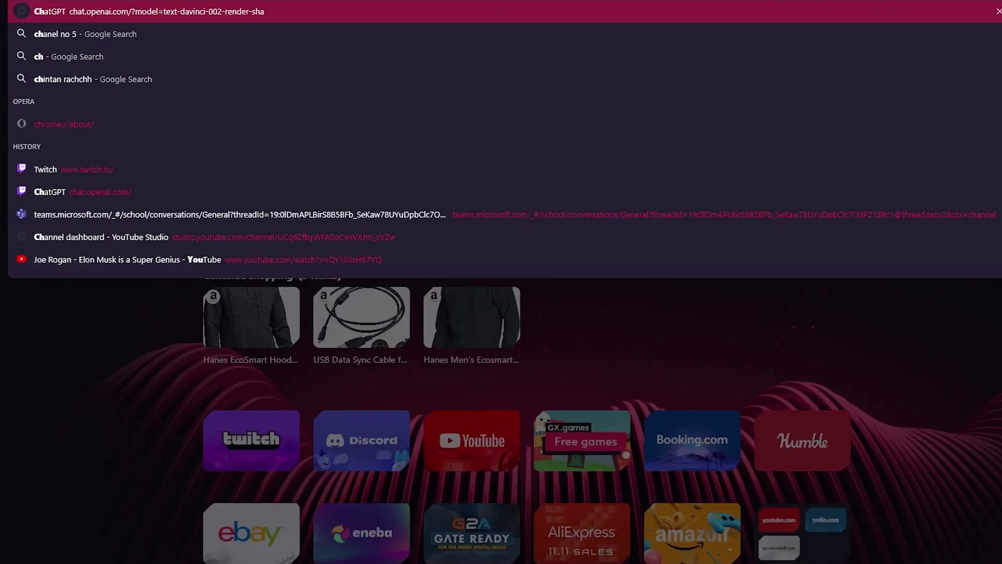
{"action": "key", "text": "Return"}
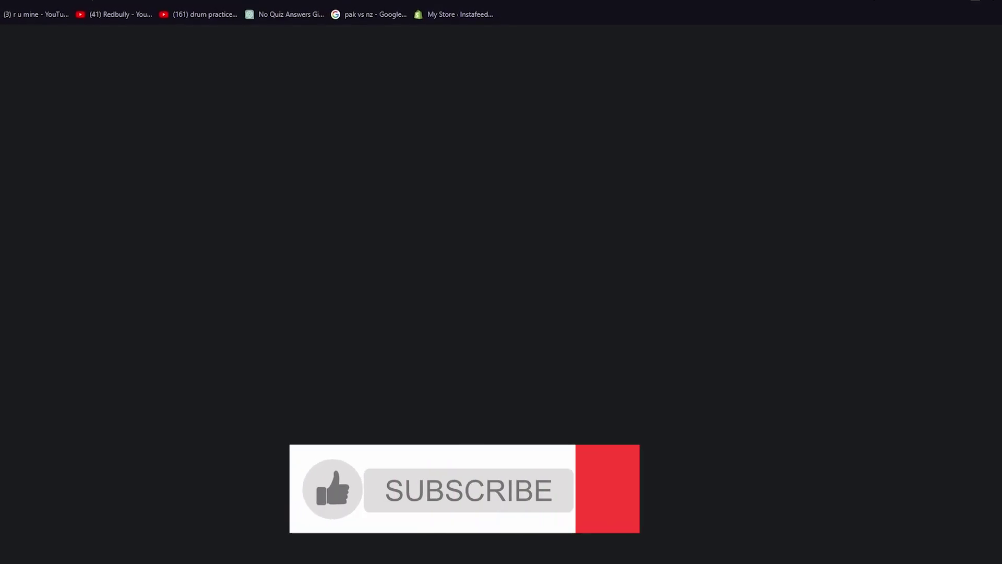